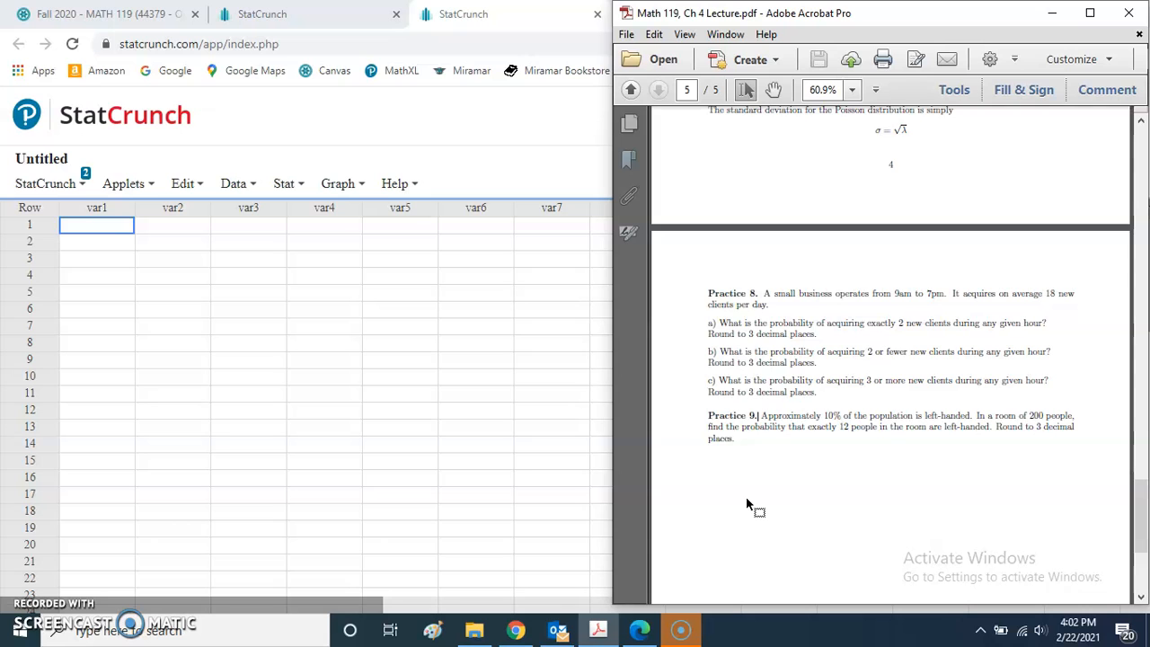
{"action": "scroll", "coordinate": [698, 430], "scroll_direction": "up", "scroll_amount": 2}
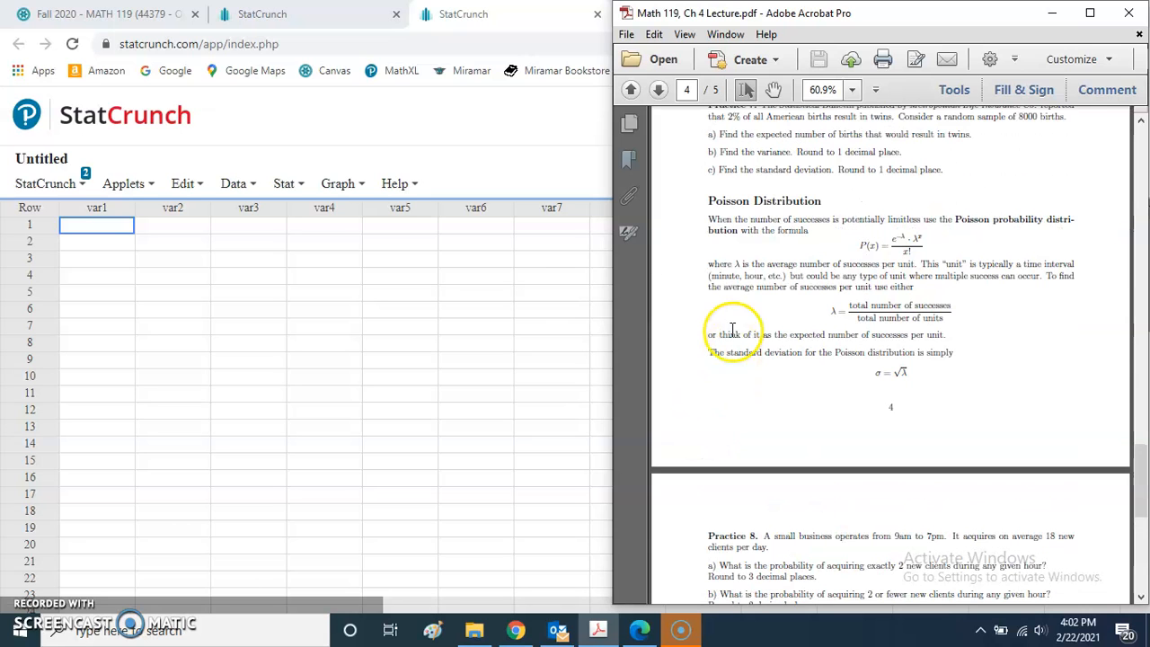
- Review the Poisson probability formula and the Practice 8 and Practice 9 problems in the lecture PDF
{"action": "left_click_drag", "start_coordinate": [855, 245], "coordinate": [921, 251]}
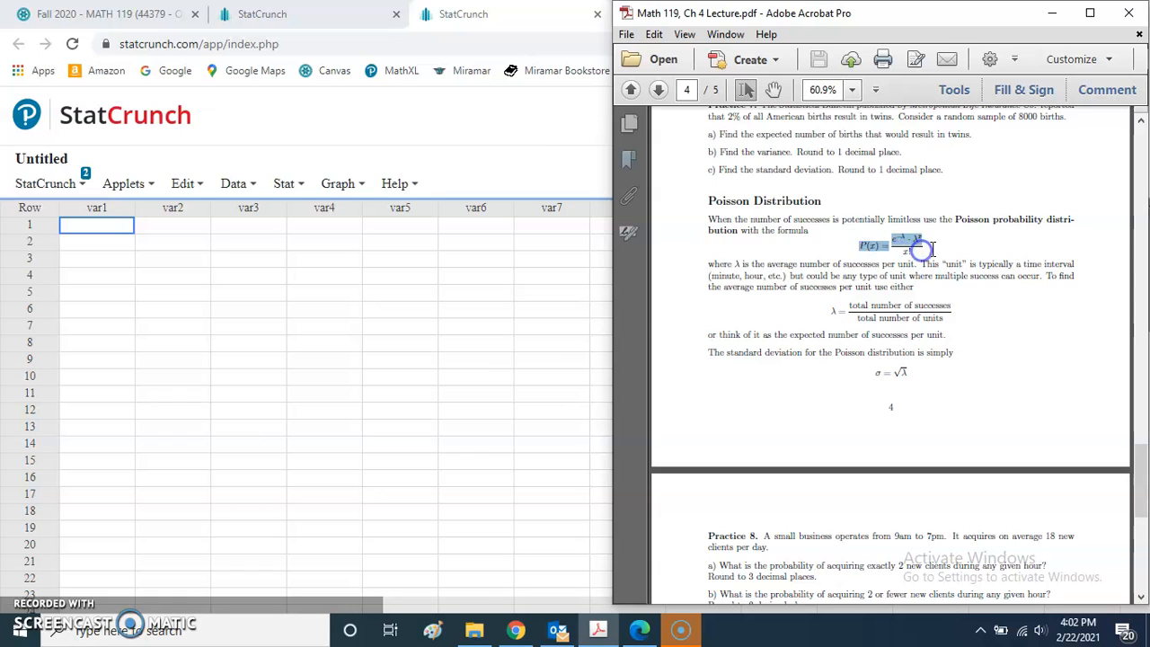
{"action": "left_click", "coordinate": [918, 244]}
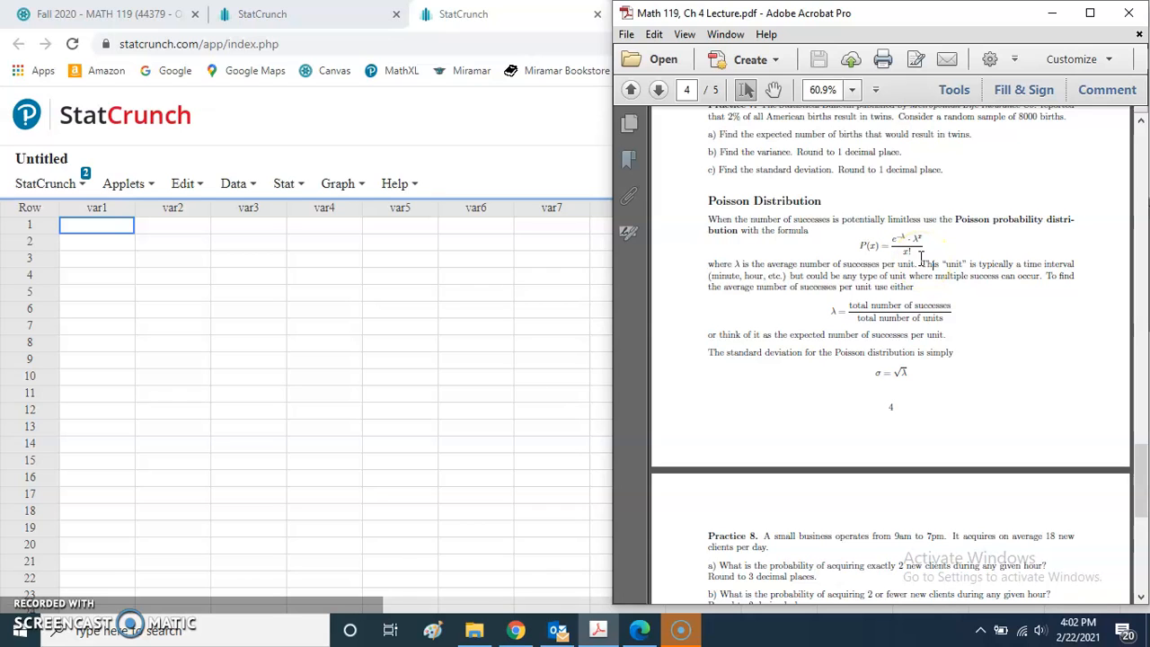
{"action": "scroll", "coordinate": [698, 396], "scroll_direction": "down", "scroll_amount": 3}
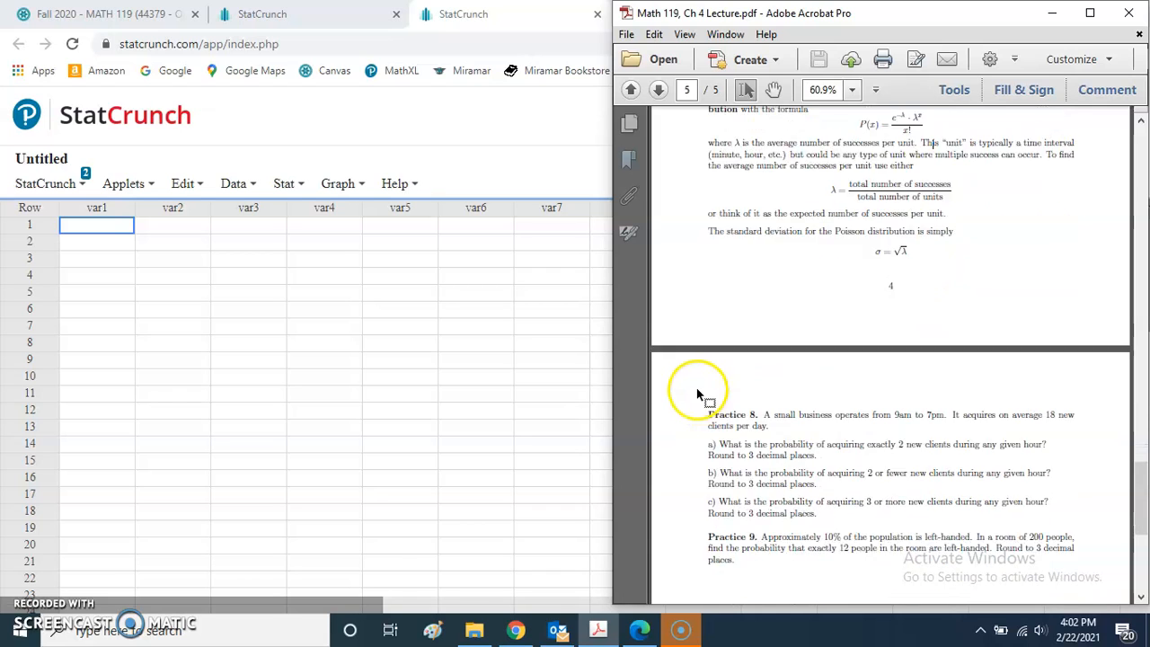
{"action": "scroll", "coordinate": [698, 395], "scroll_direction": "down", "scroll_amount": 1}
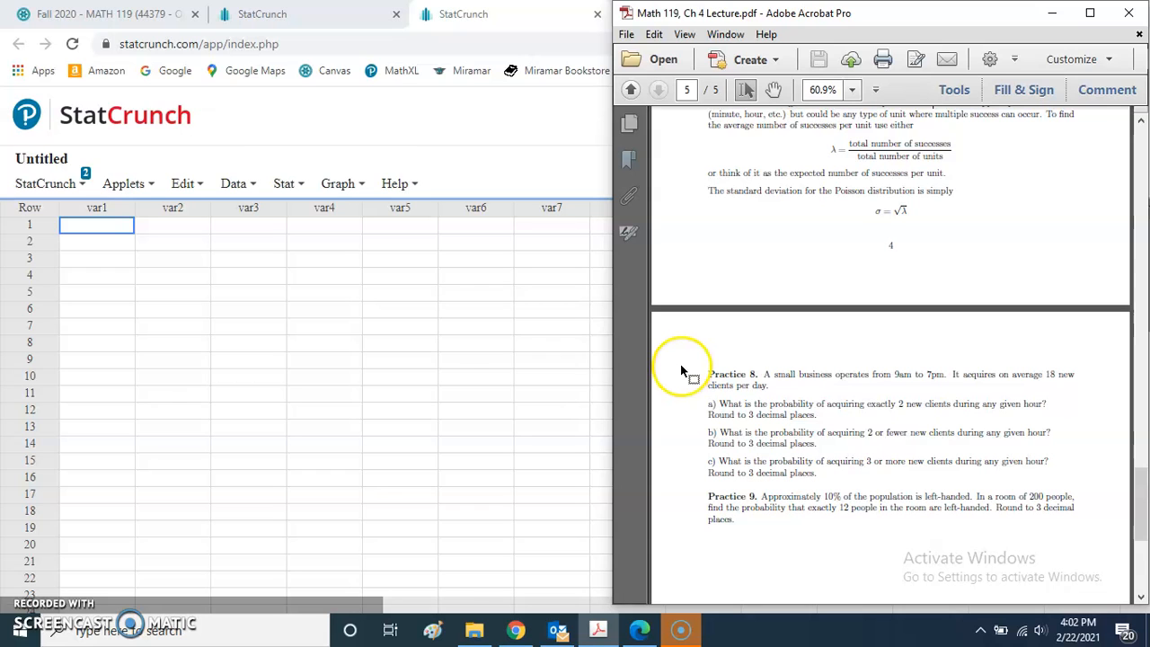
{"action": "scroll", "coordinate": [680, 364], "scroll_direction": "down", "scroll_amount": 6}
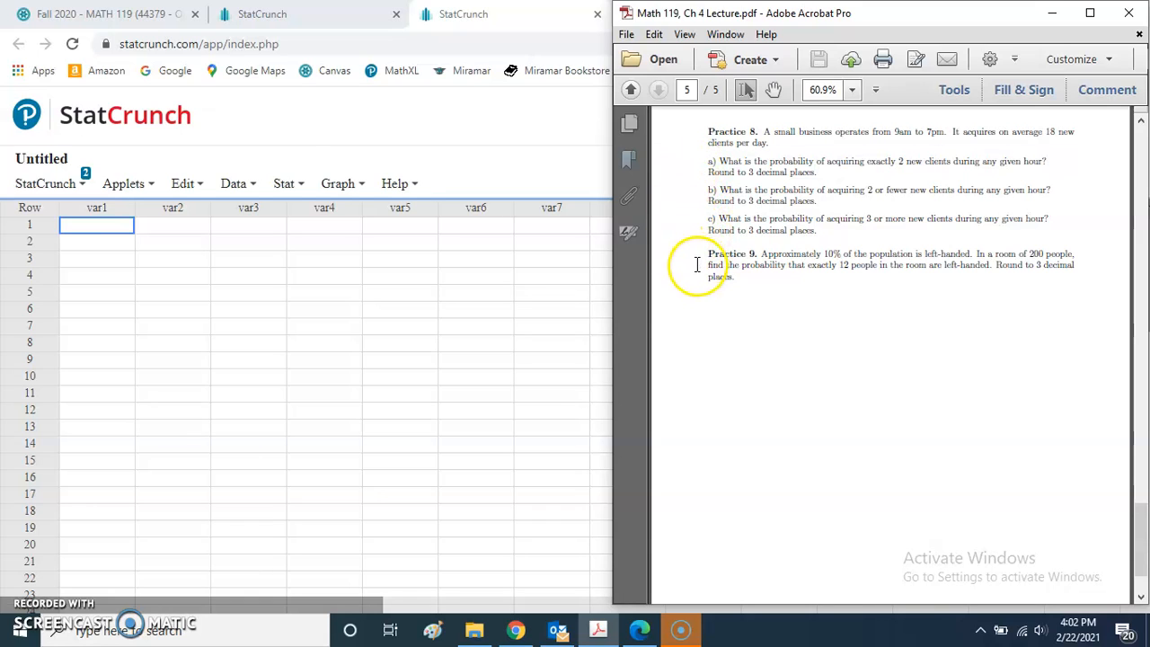
- Switch to StatCrunch, open the Poisson calculator in Standard mode, and reposition and widen its window
{"action": "left_click", "coordinate": [480, 139]}
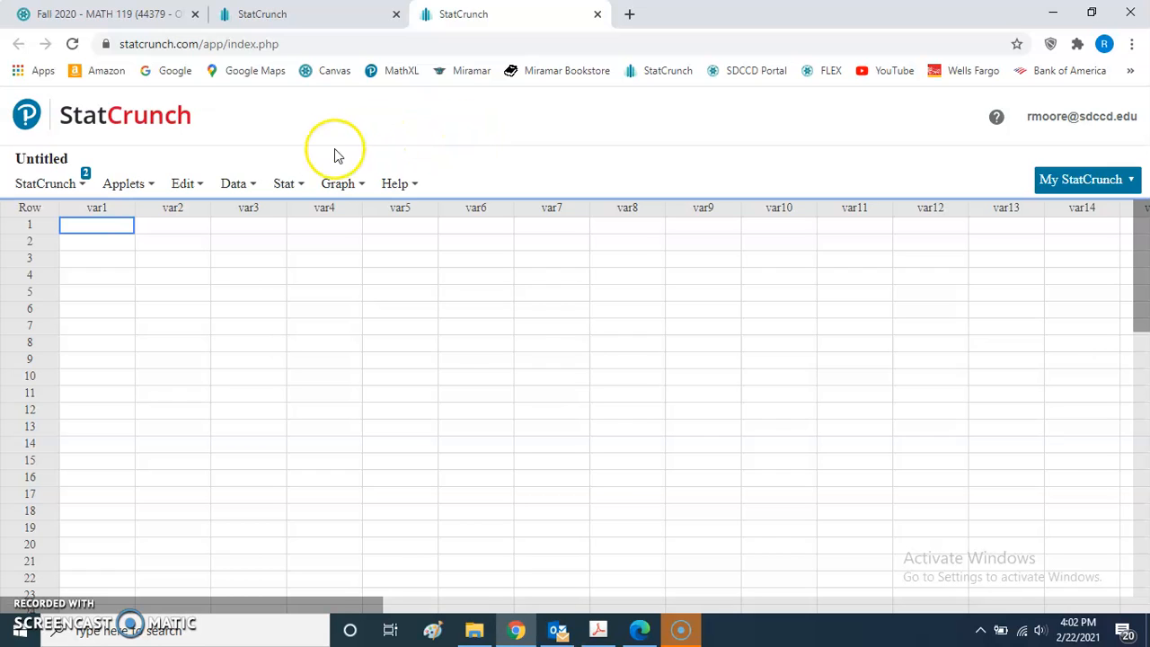
{"action": "left_click", "coordinate": [287, 186]}
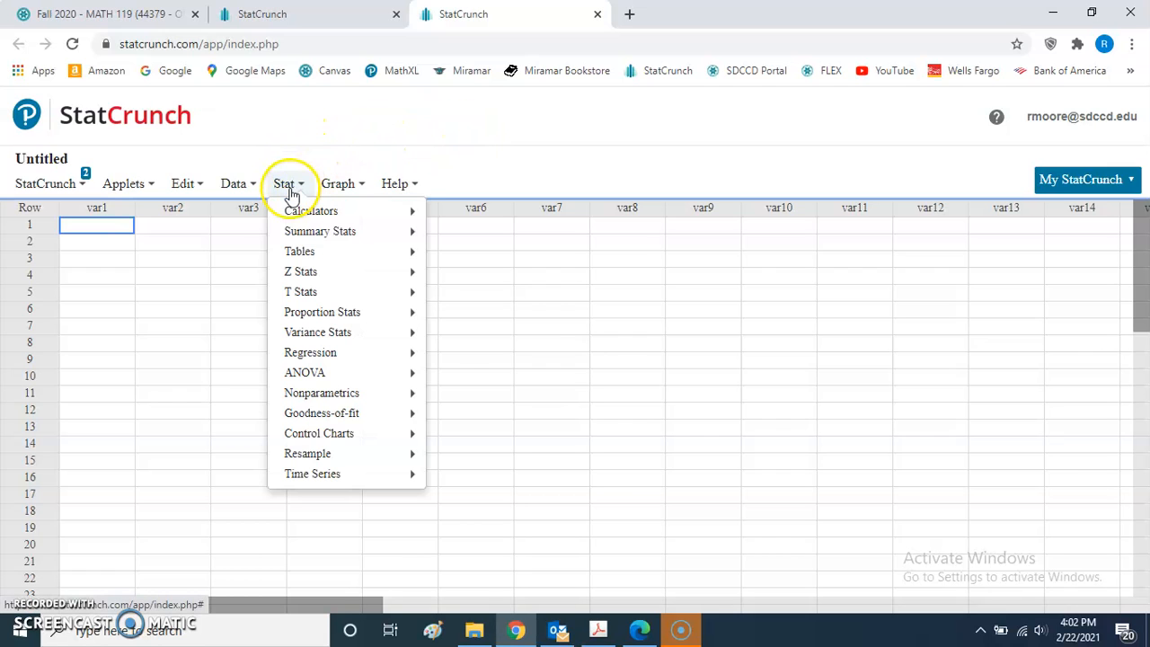
{"action": "mouse_move", "coordinate": [290, 210]}
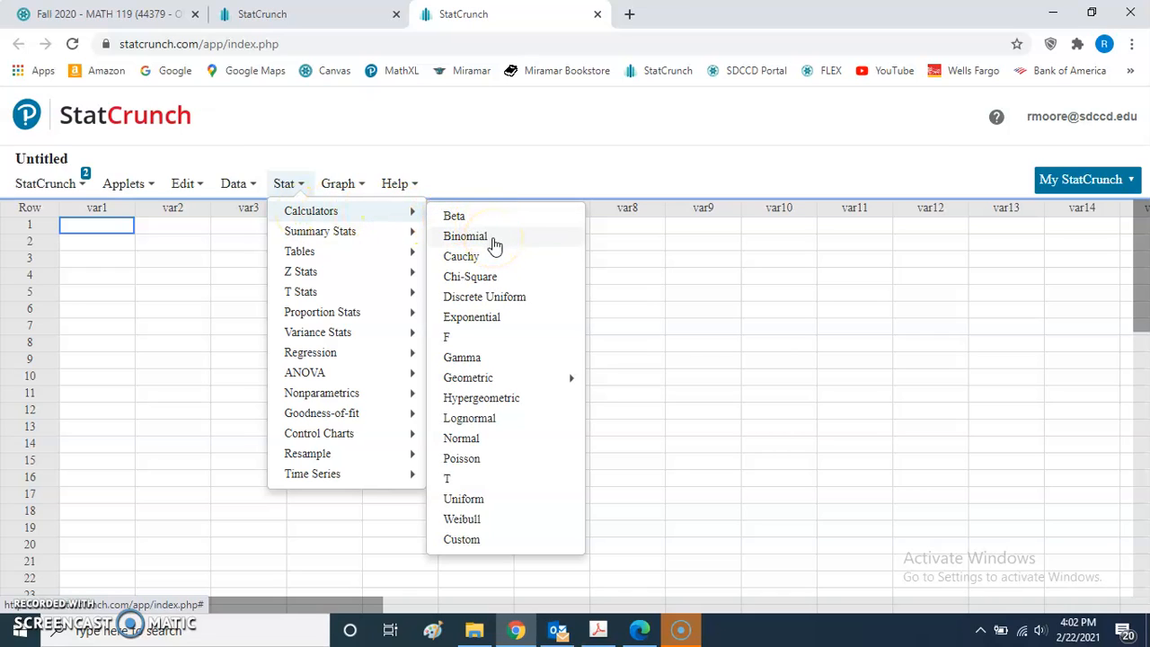
{"action": "left_click", "coordinate": [467, 462]}
{"action": "left_click_drag", "start_coordinate": [791, 185], "coordinate": [407, 103]}
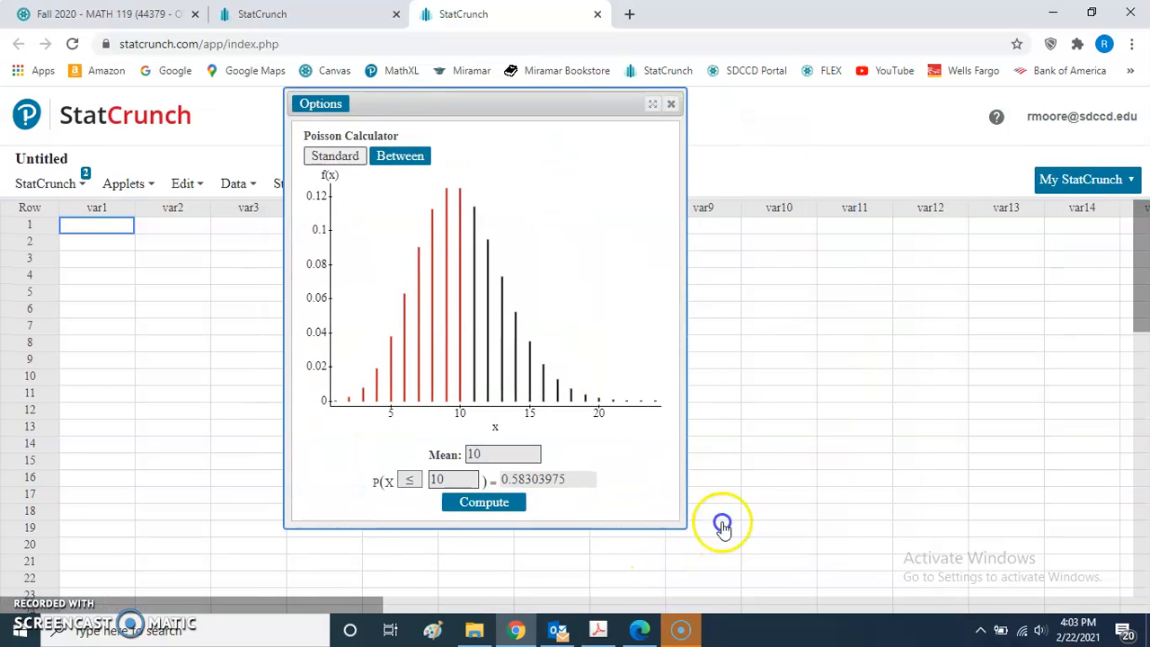
{"action": "left_click_drag", "start_coordinate": [723, 528], "coordinate": [859, 494]}
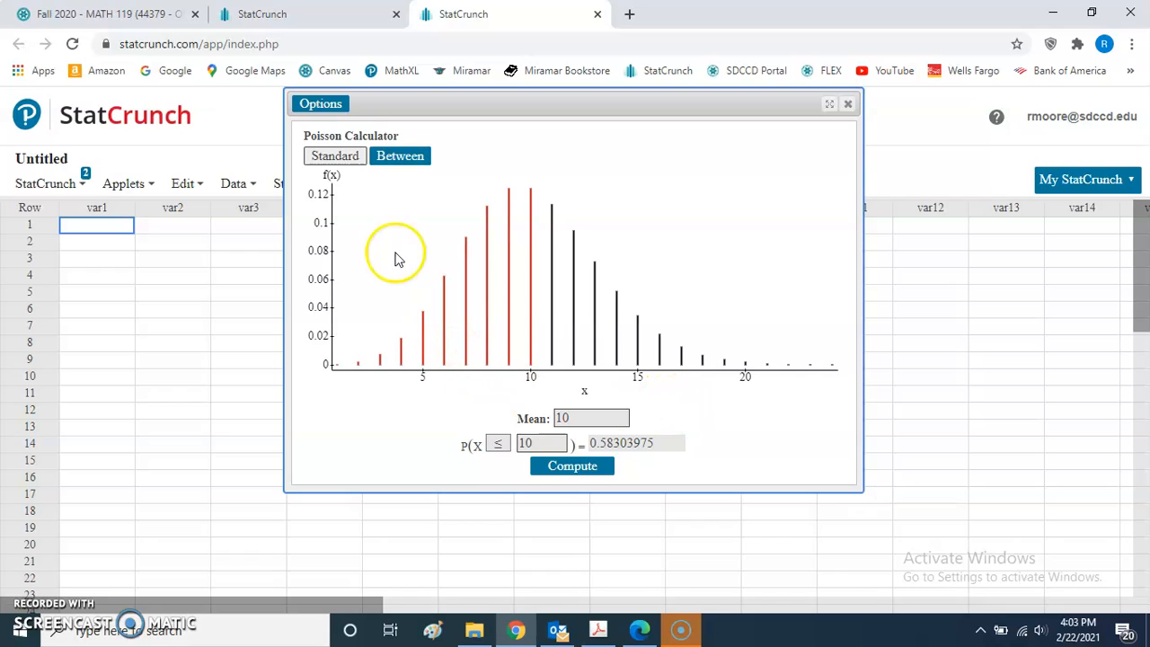
{"action": "left_click", "coordinate": [335, 158]}
{"action": "left_click", "coordinate": [395, 163]}
{"action": "left_click", "coordinate": [341, 165]}
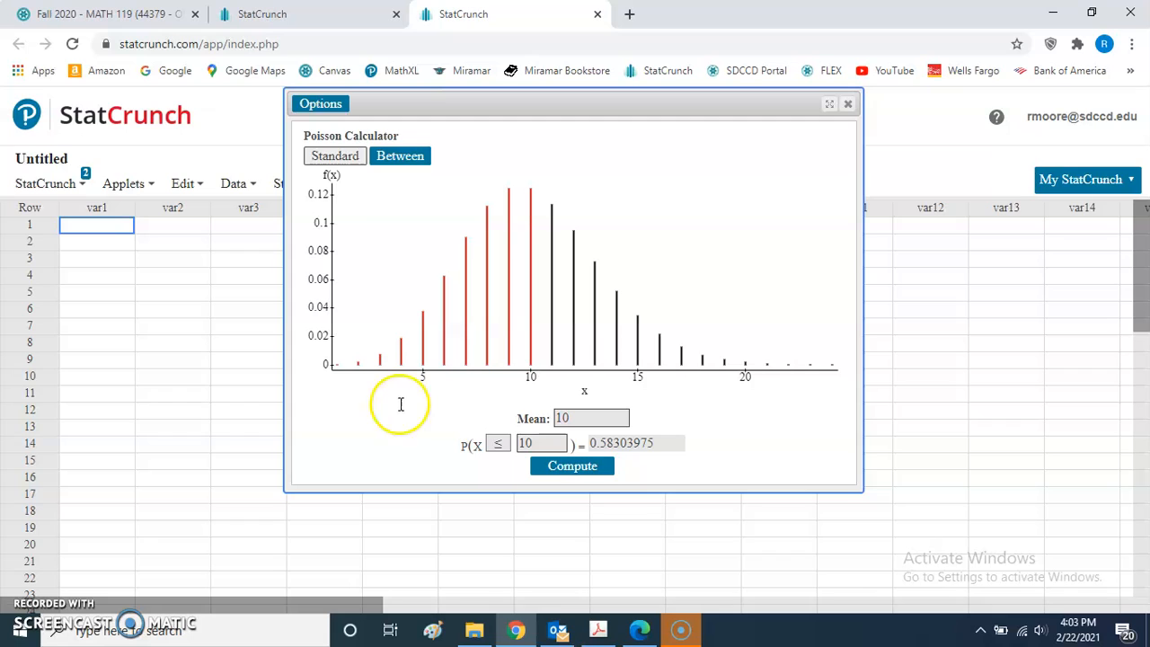
- Compute the Poisson probability P(X = 2) with a mean of 1.8 and highlight the resulting probability
{"action": "left_click", "coordinate": [582, 415]}
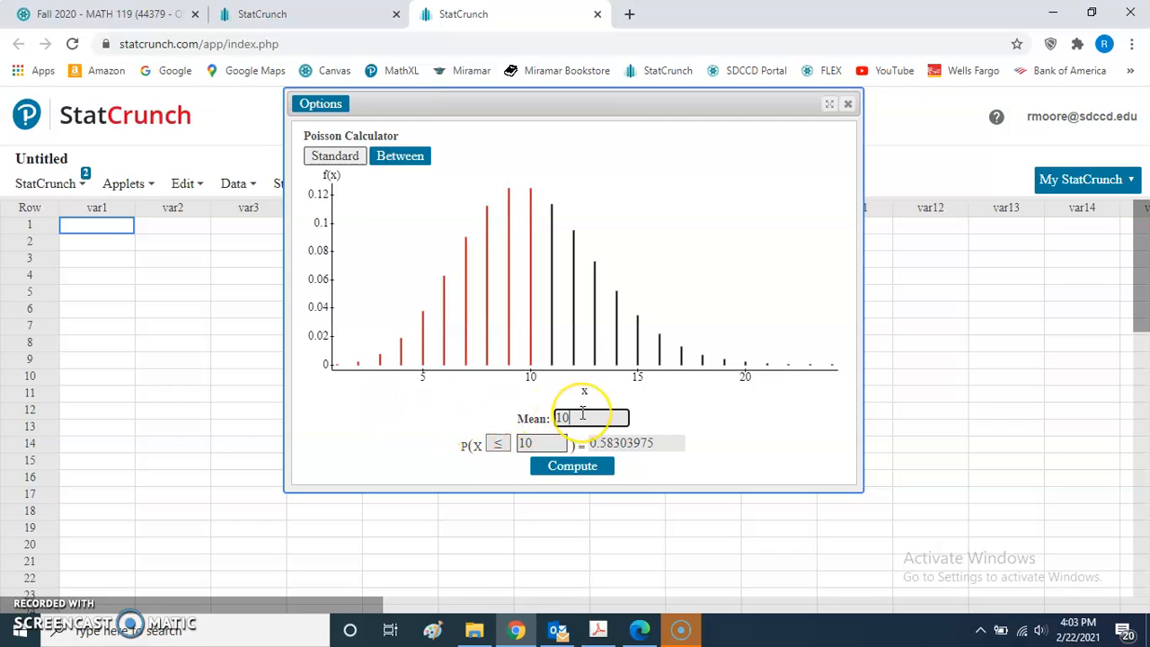
{"action": "key", "text": "BackSpace"}
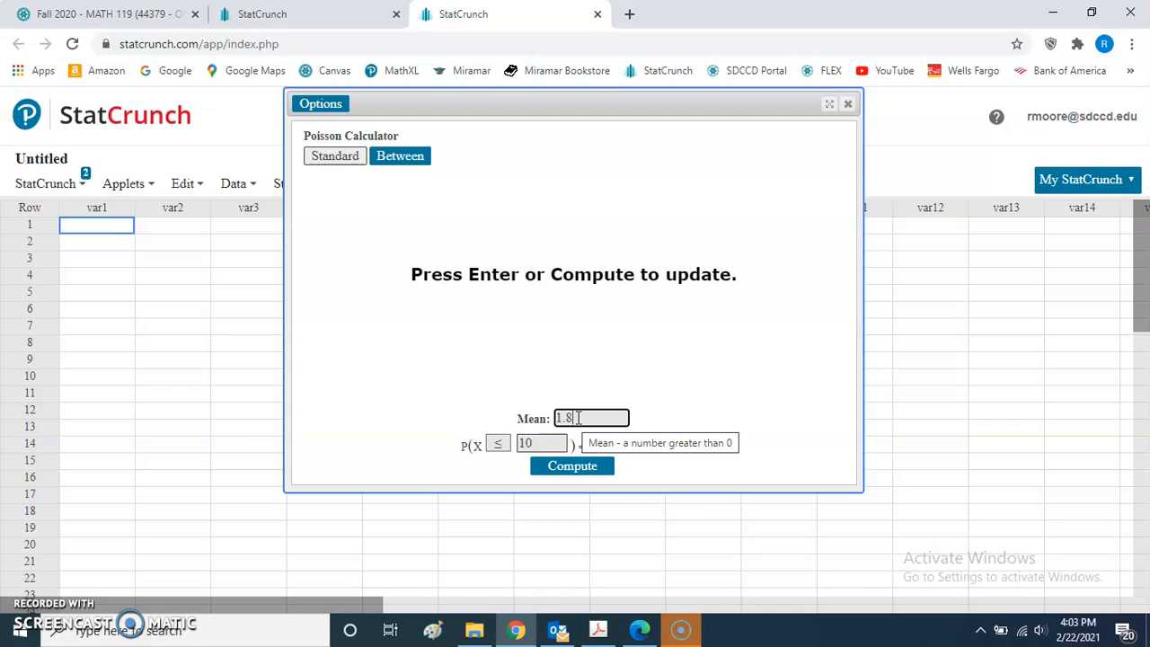
{"action": "left_click", "coordinate": [530, 442]}
{"action": "key", "text": "BackSpace"}
{"action": "key", "text": "BackSpace"}
{"action": "left_click", "coordinate": [497, 442]}
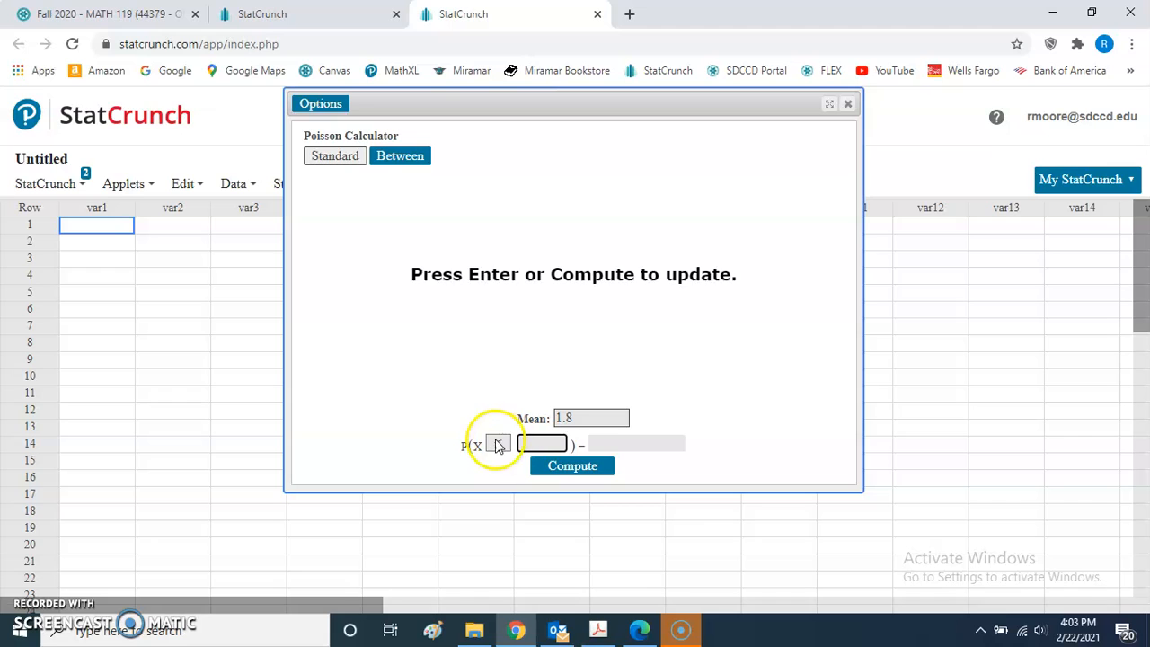
{"action": "left_click", "coordinate": [498, 533]}
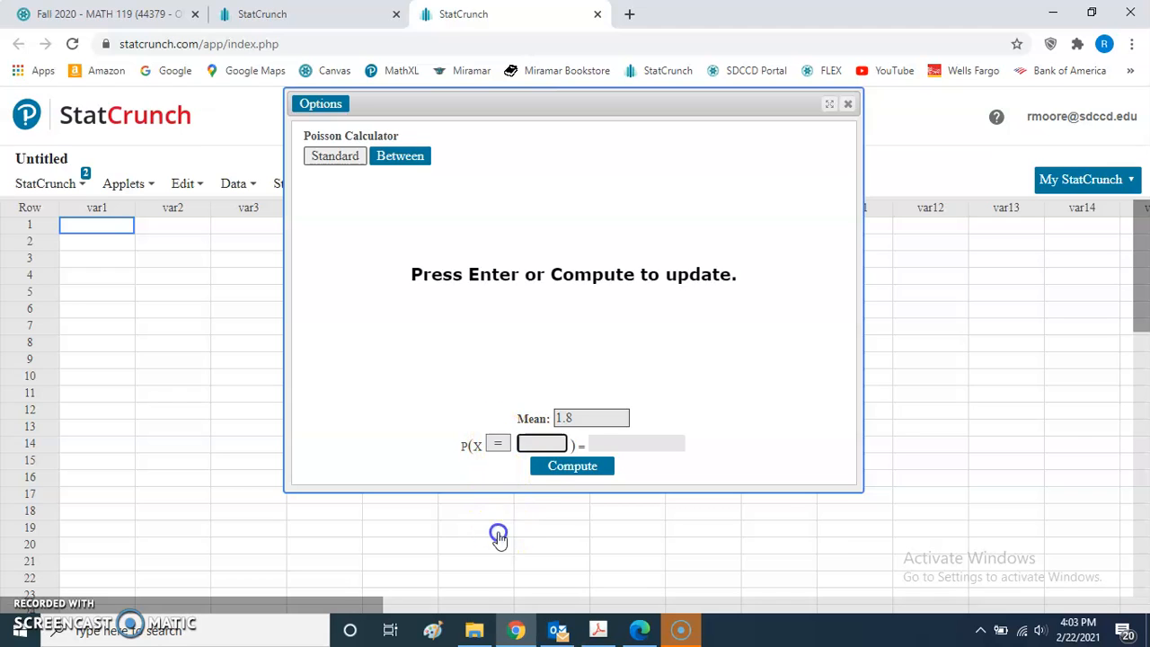
{"action": "left_click", "coordinate": [533, 445]}
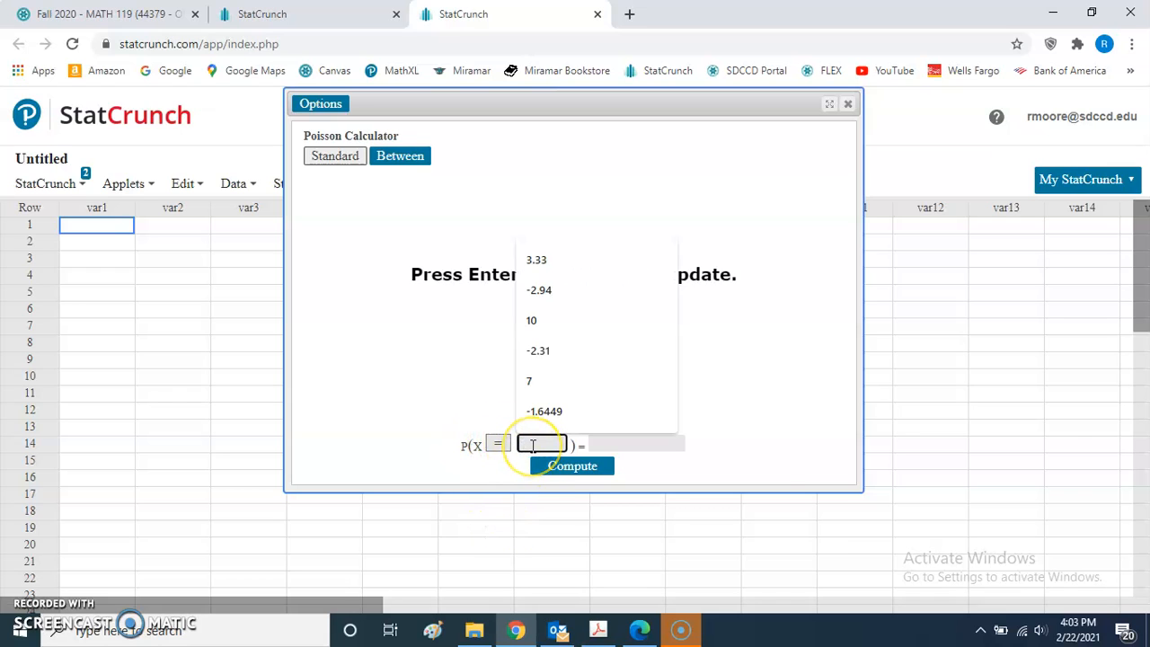
{"action": "type", "text": "2"}
{"action": "left_click", "coordinate": [423, 452]}
{"action": "left_click", "coordinate": [582, 477]}
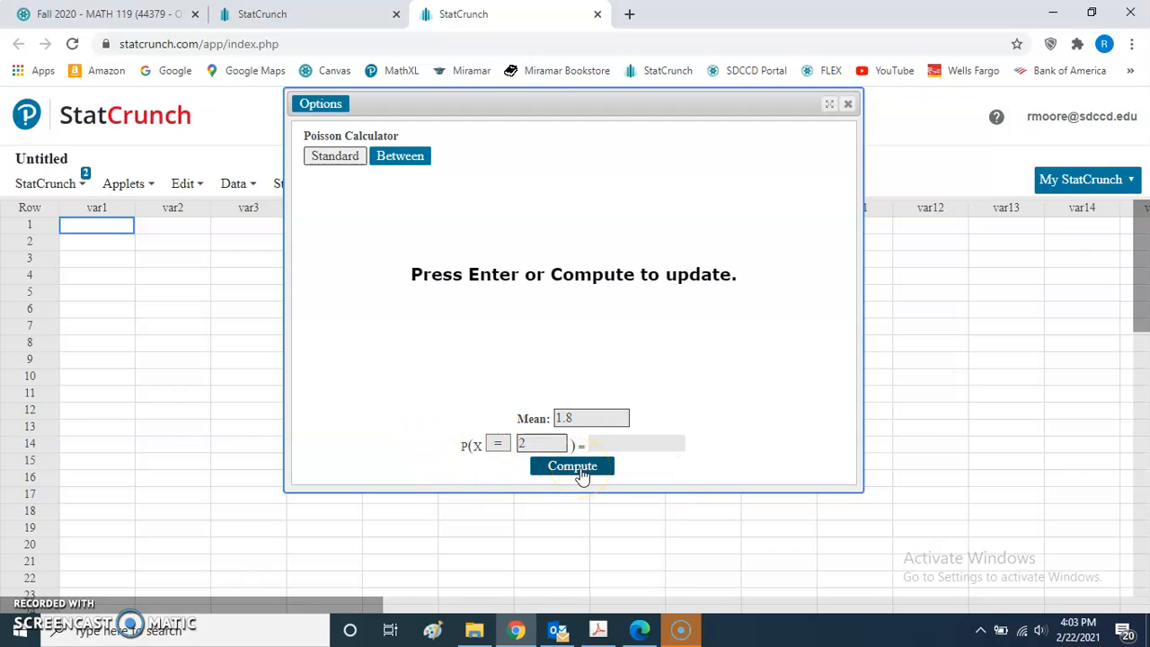
{"action": "left_click", "coordinate": [581, 476]}
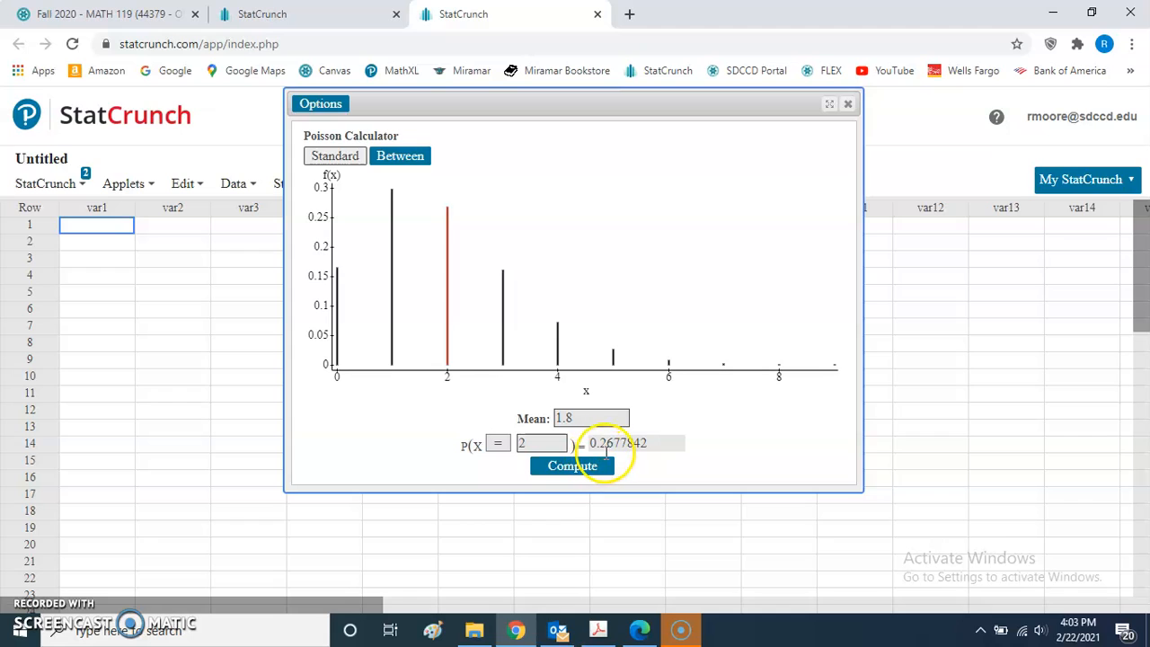
{"action": "left_click_drag", "start_coordinate": [656, 440], "coordinate": [611, 442]}
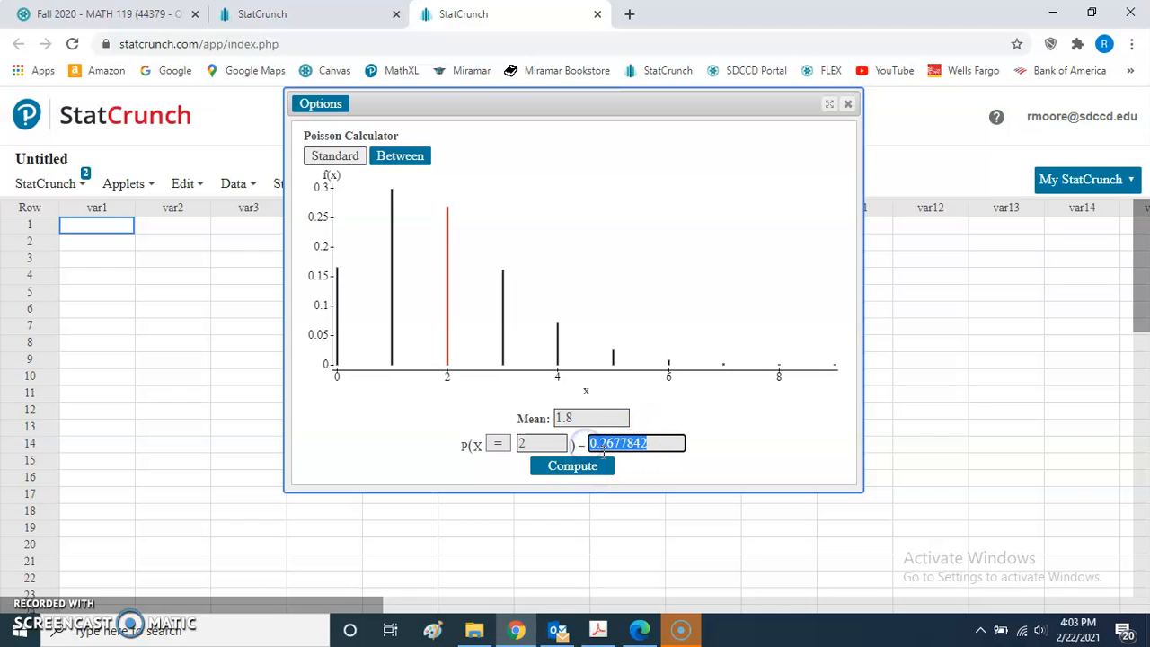
{"action": "left_click", "coordinate": [638, 463]}
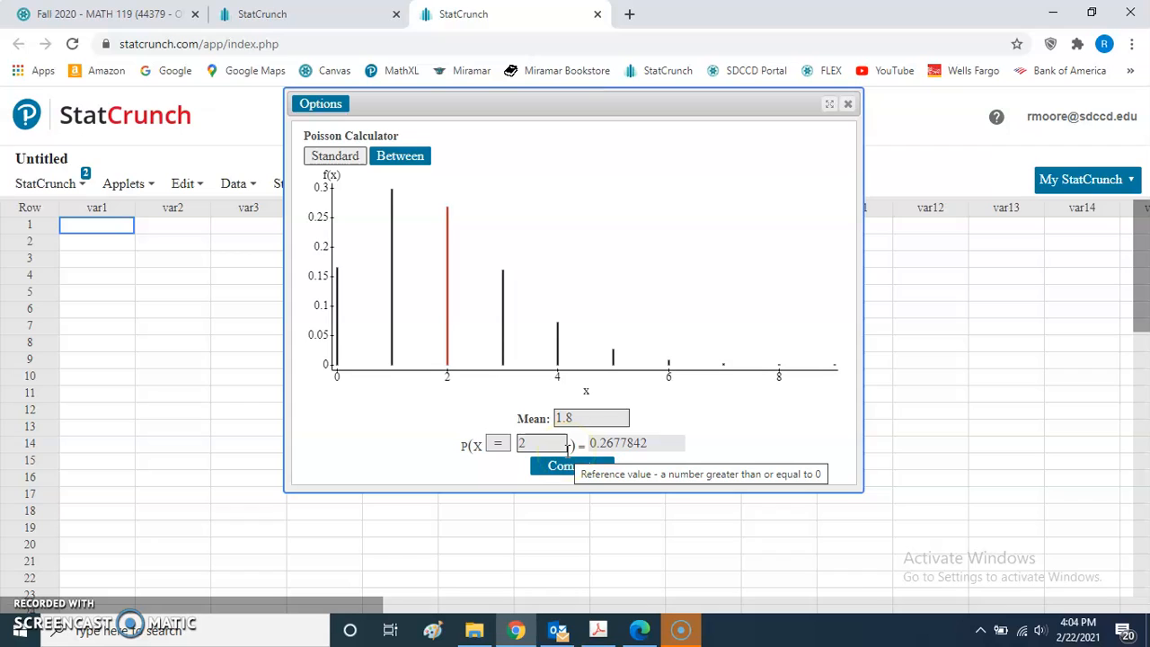
- Change the comparison to ≤ to compute P(X ≤ 2), and highlight the resulting probability
{"action": "left_click", "coordinate": [499, 443]}
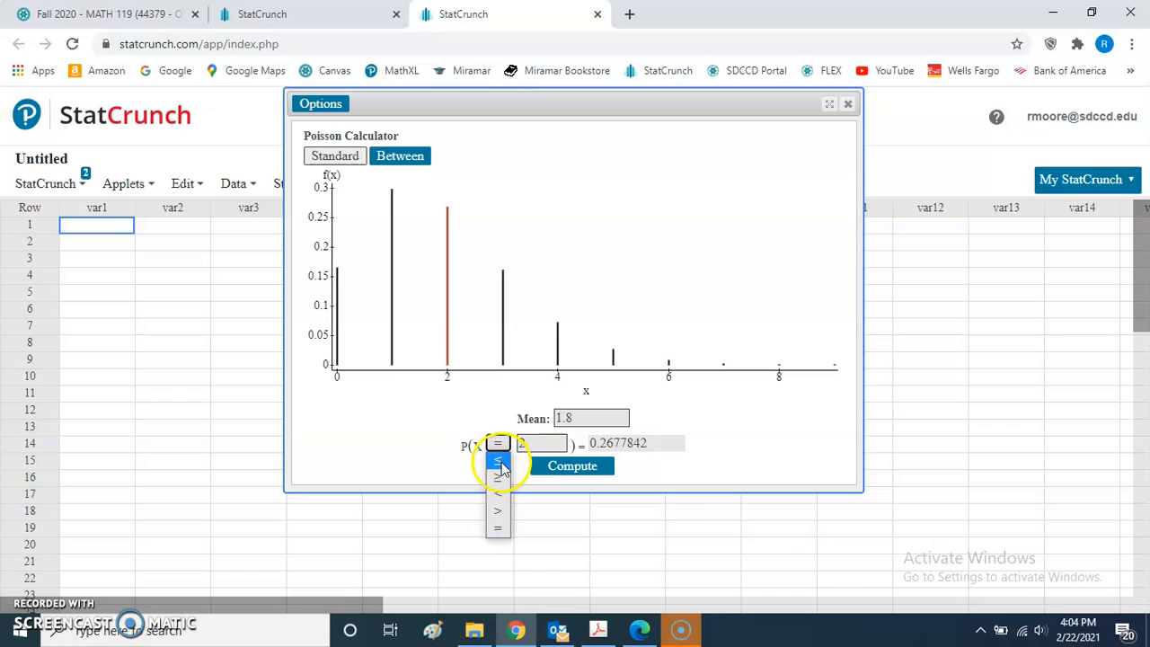
{"action": "left_click", "coordinate": [499, 460]}
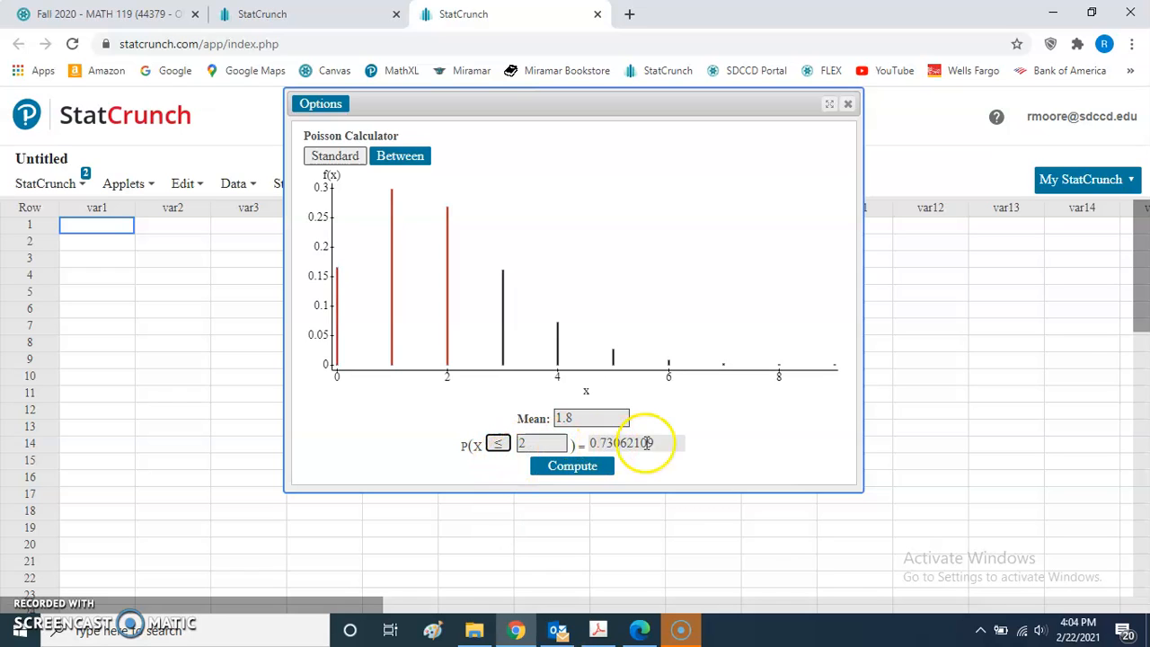
{"action": "left_click_drag", "start_coordinate": [657, 442], "coordinate": [587, 442]}
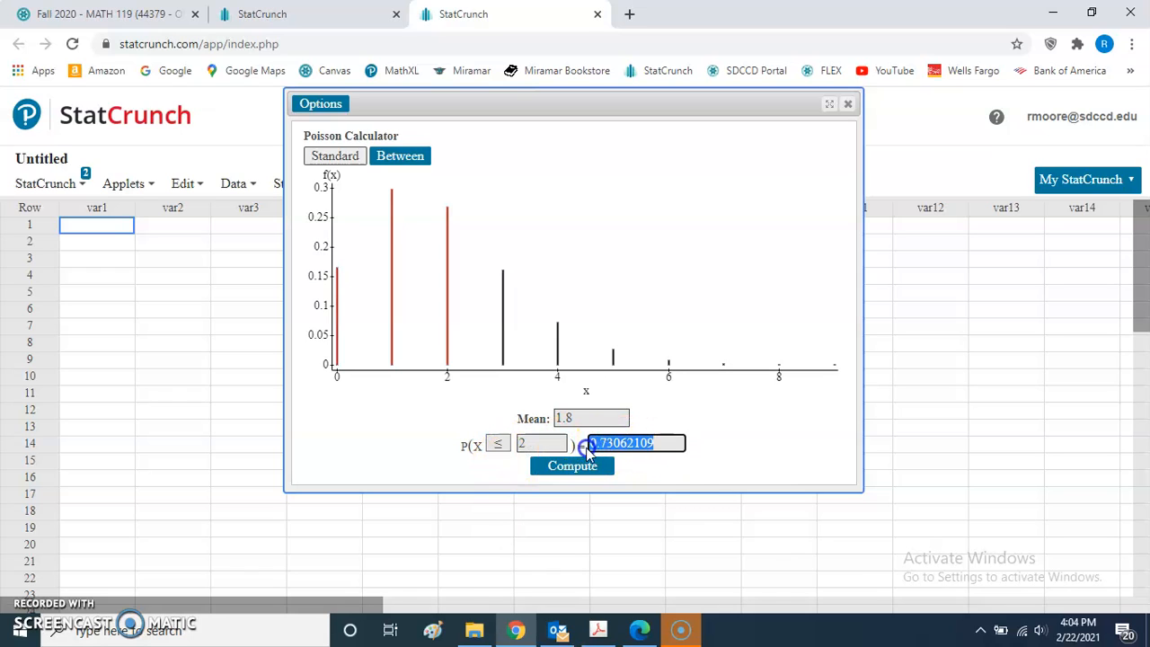
{"action": "left_click", "coordinate": [683, 470]}
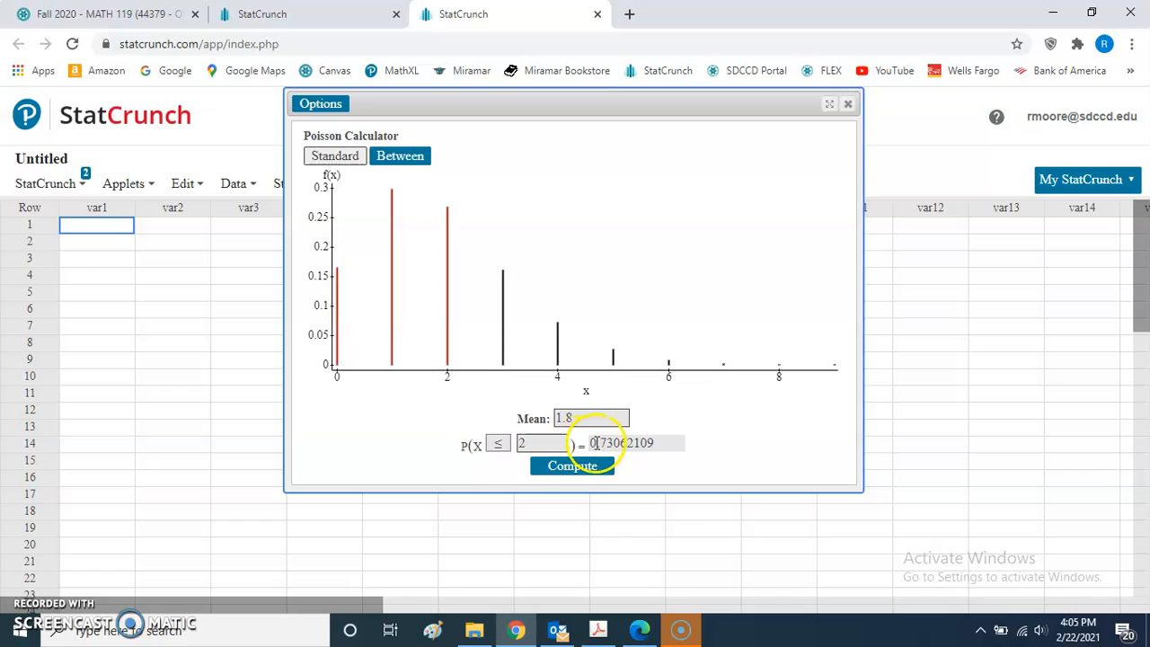
- Compute P(X ≥ 3) with the same mean and dismiss the e-mail notification
{"action": "left_click", "coordinate": [497, 444]}
{"action": "left_click", "coordinate": [497, 477]}
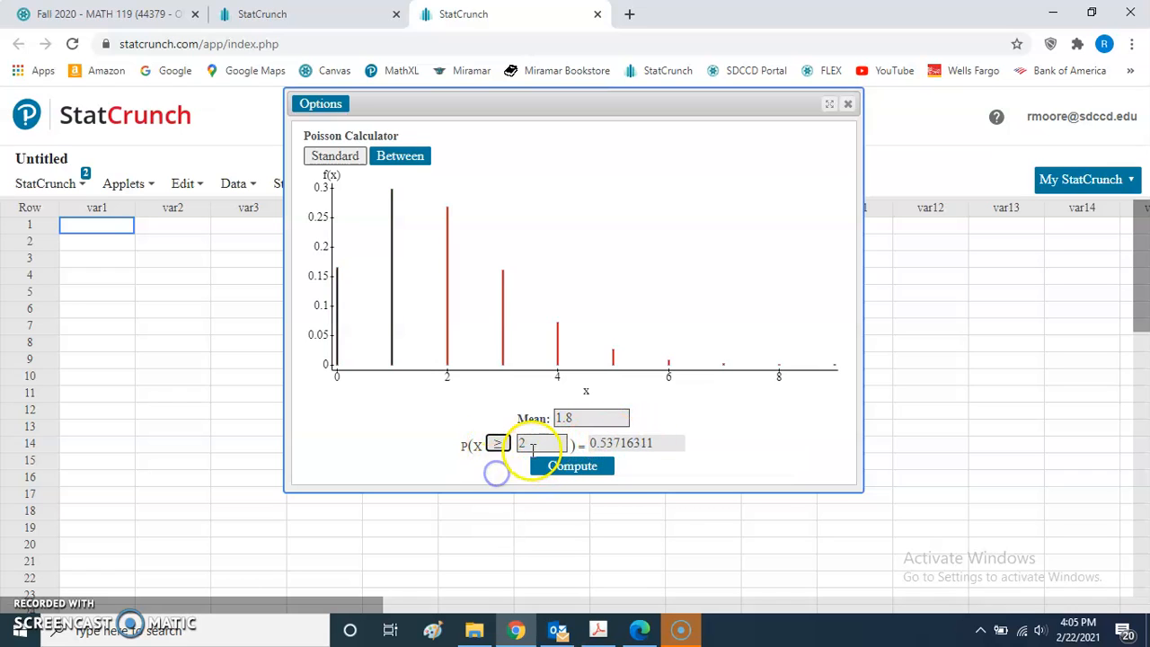
{"action": "double_click", "coordinate": [517, 446]}
{"action": "type", "text": "3"}
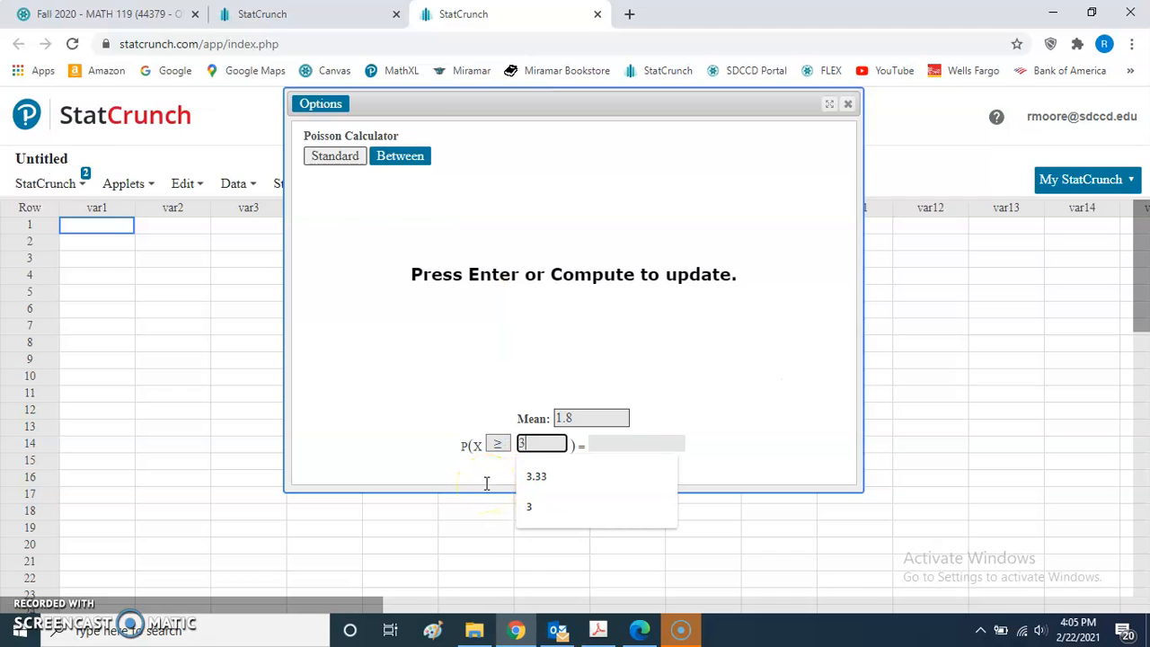
{"action": "left_click", "coordinate": [488, 464]}
{"action": "left_click", "coordinate": [579, 466]}
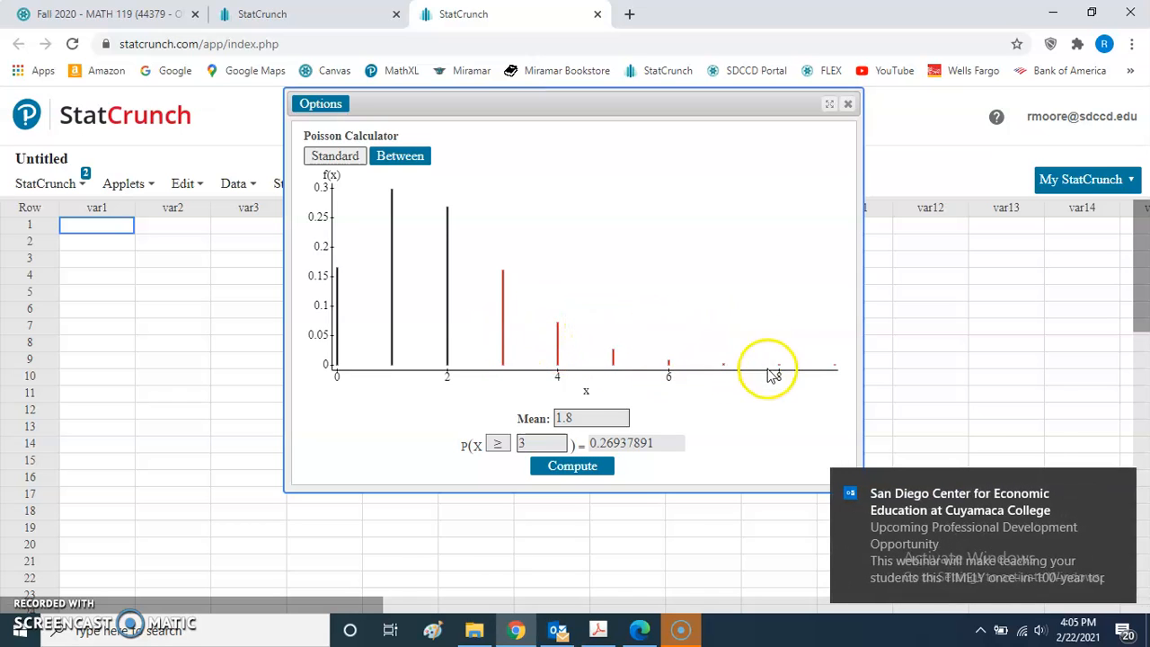
{"action": "left_click", "coordinate": [1122, 486]}
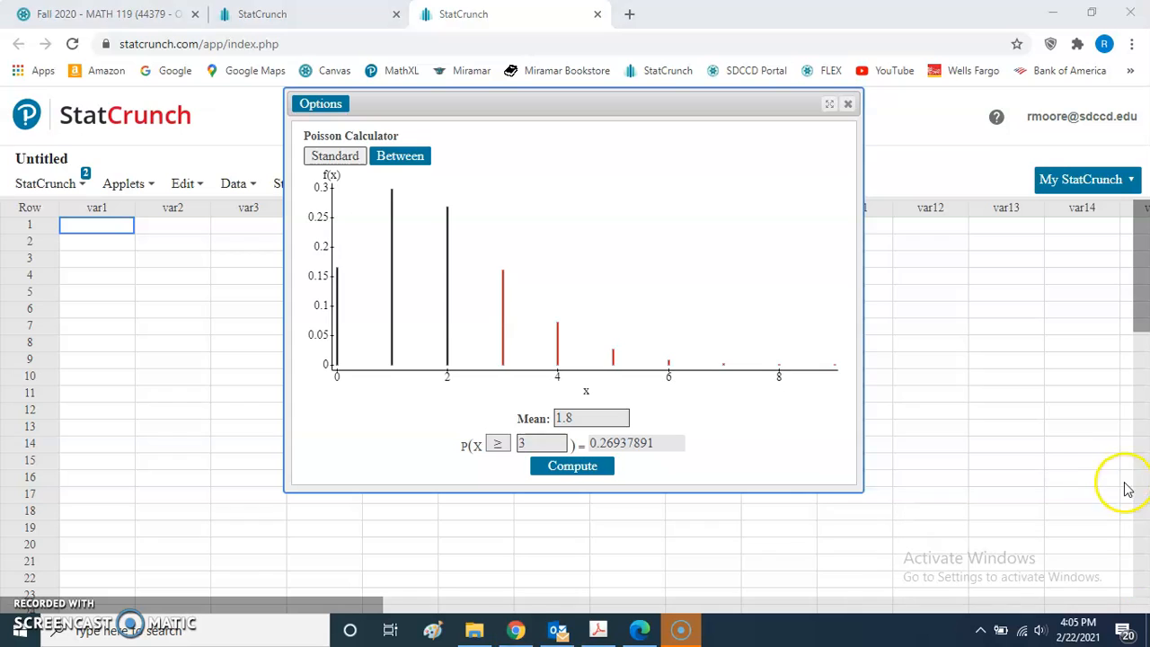
{"action": "left_click", "coordinate": [752, 386]}
- Compute the Poisson probability P(X = 12) with a mean of 20 and highlight the resulting probability
{"action": "double_click", "coordinate": [564, 418]}
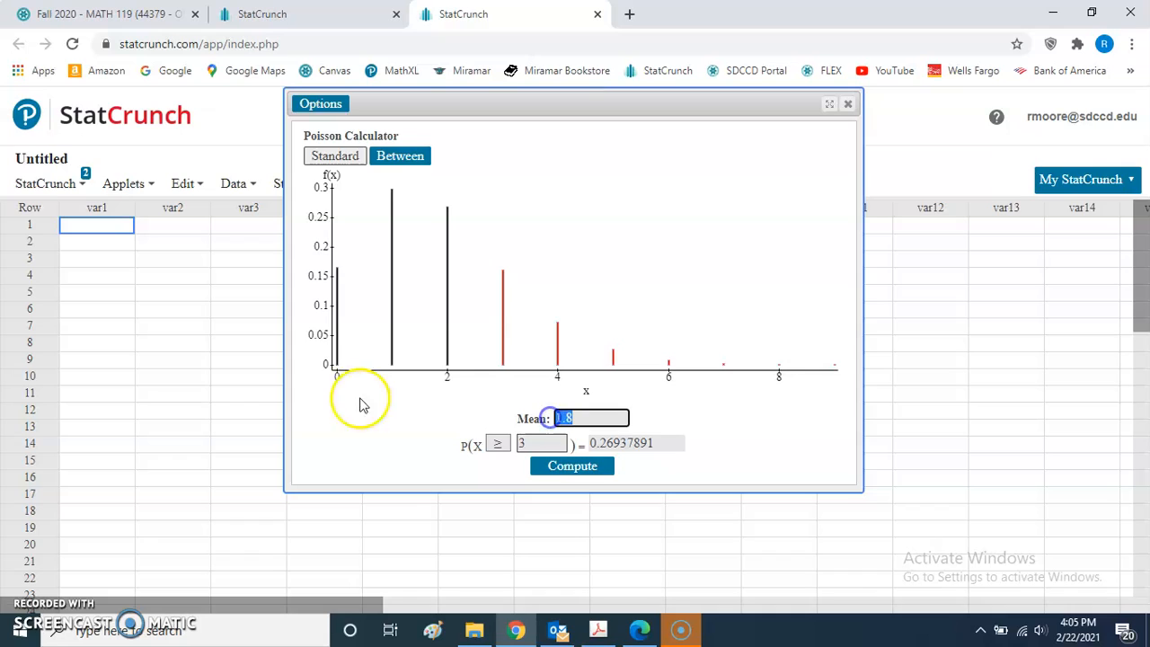
{"action": "type", "text": "20"}
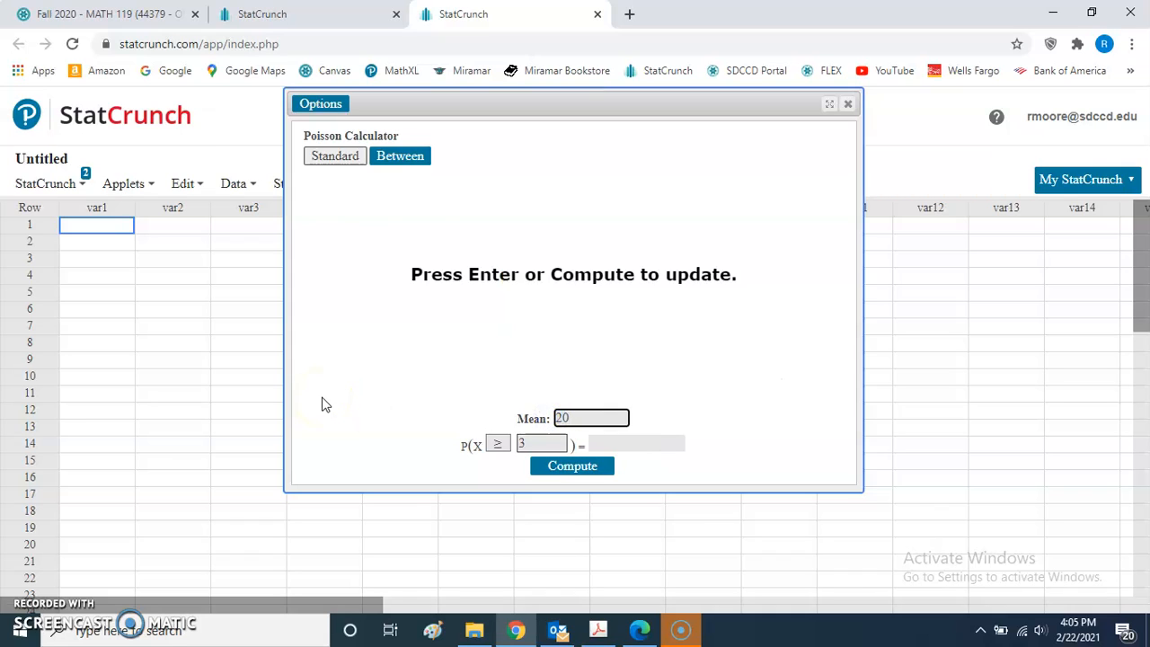
{"action": "left_click", "coordinate": [338, 437]}
{"action": "left_click", "coordinate": [498, 443]}
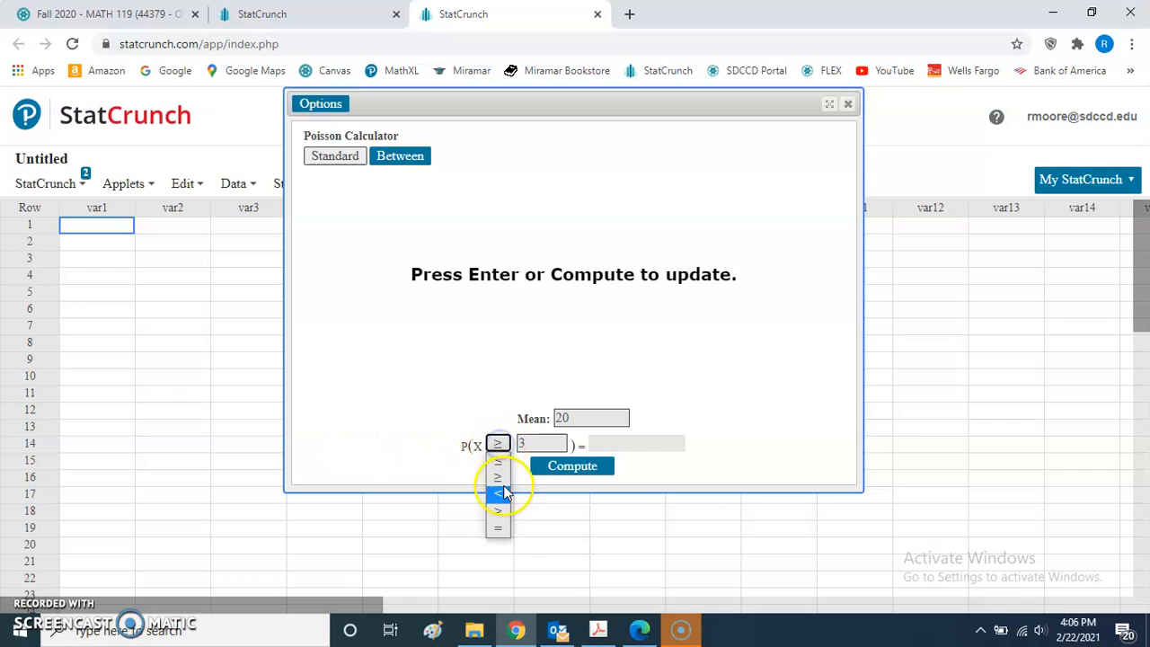
{"action": "left_click", "coordinate": [501, 534]}
{"action": "left_click", "coordinate": [526, 444]}
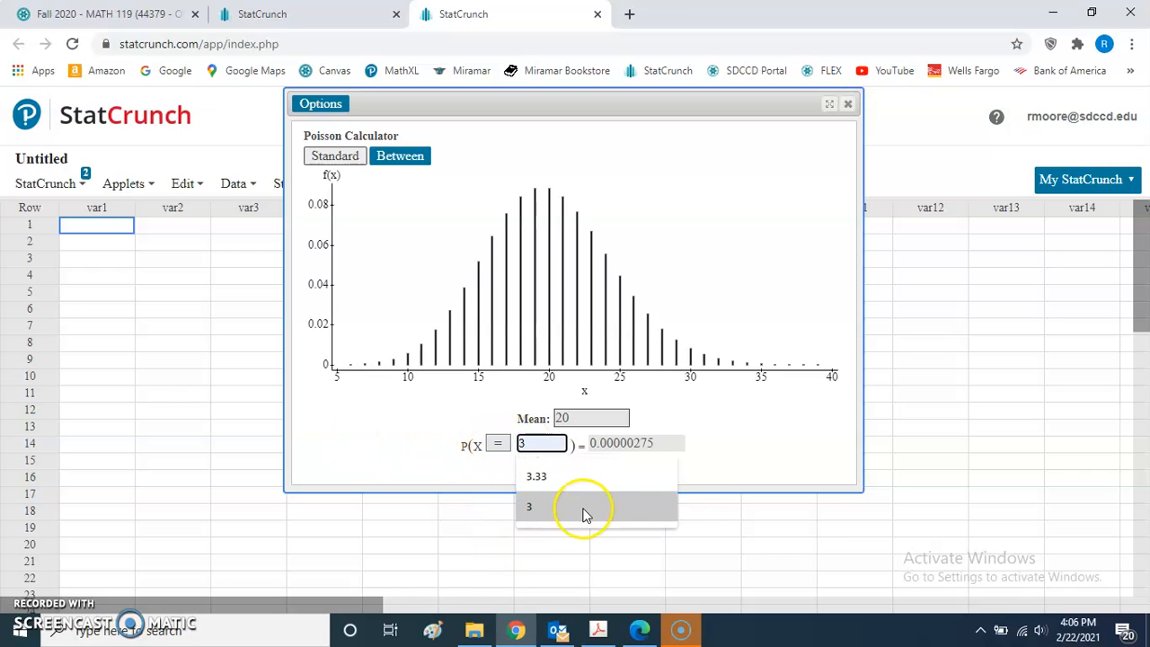
{"action": "key", "text": "BackSpace"}
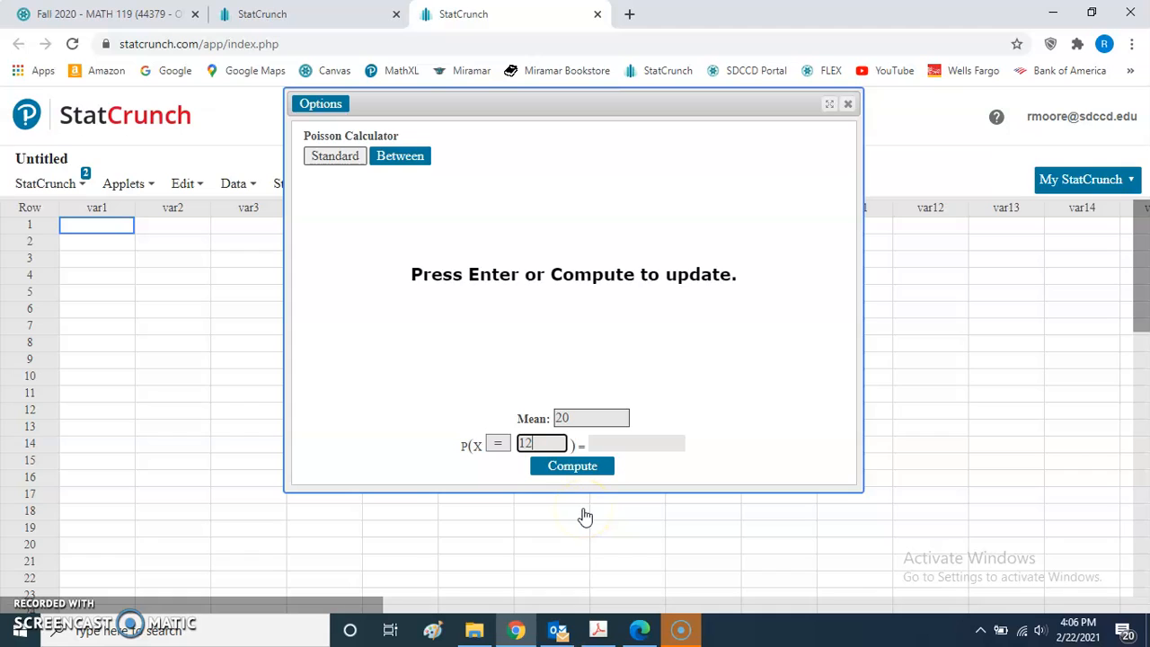
{"action": "left_click", "coordinate": [577, 471]}
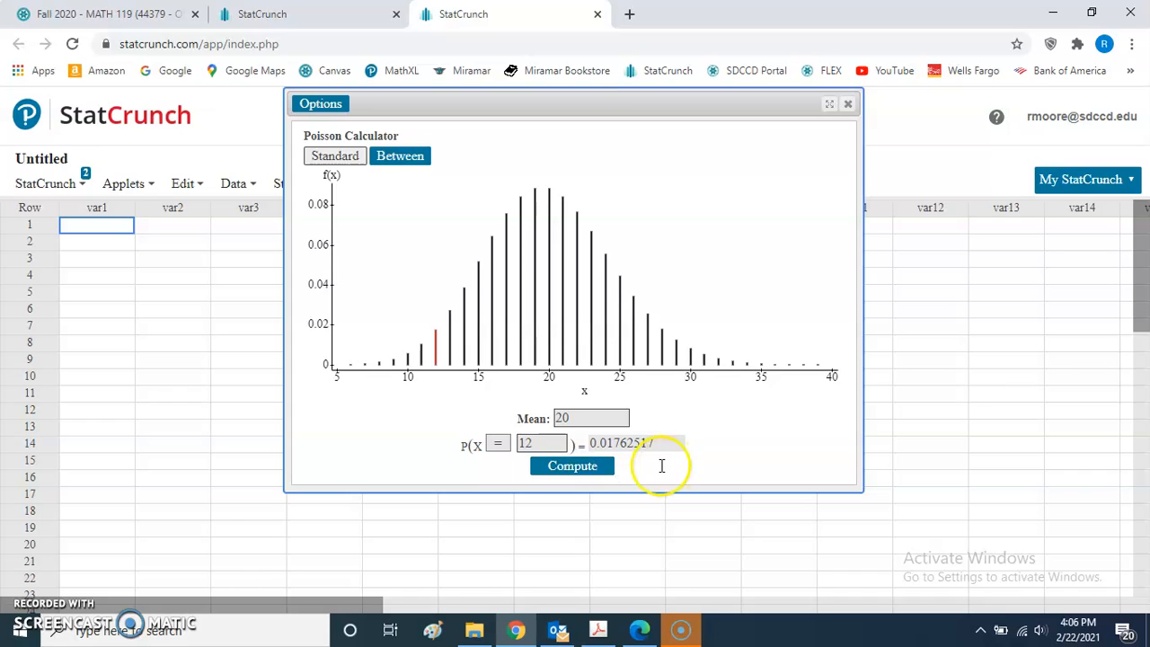
{"action": "left_click_drag", "start_coordinate": [662, 442], "coordinate": [594, 445]}
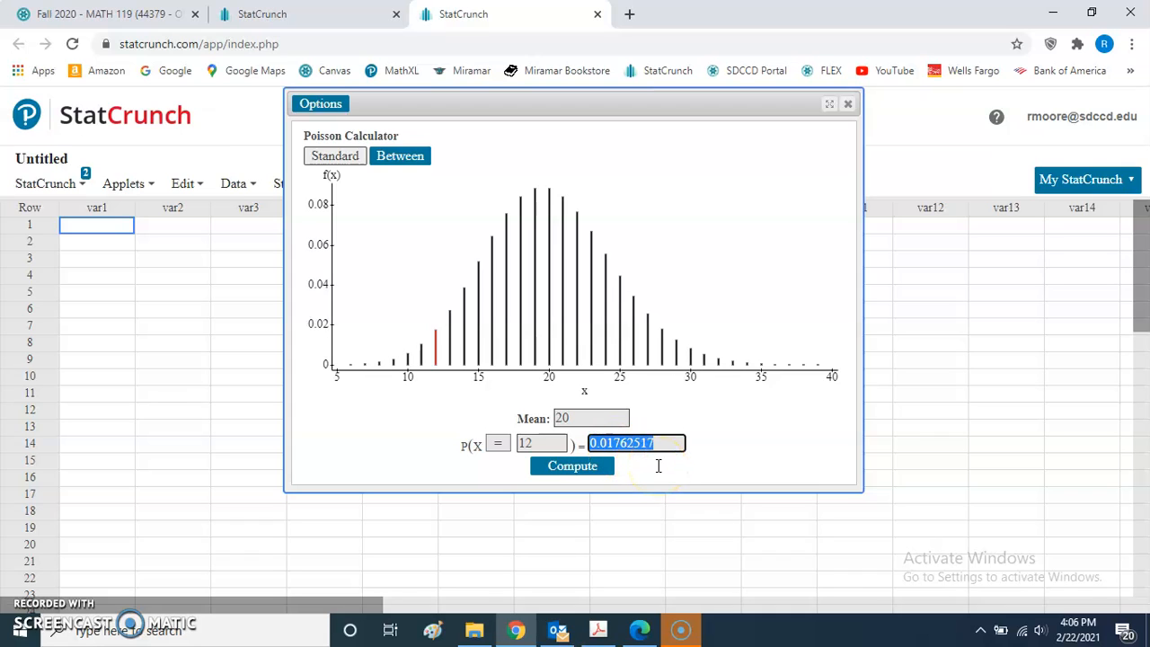
{"action": "left_click", "coordinate": [700, 454]}
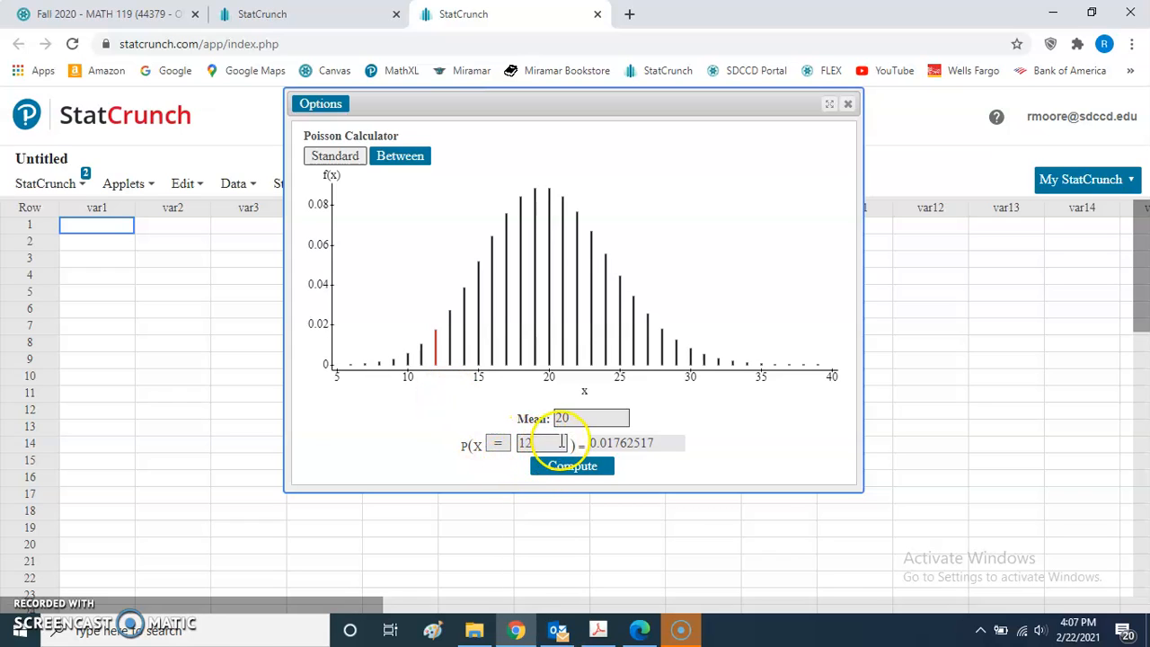
{"action": "left_click", "coordinate": [499, 446]}
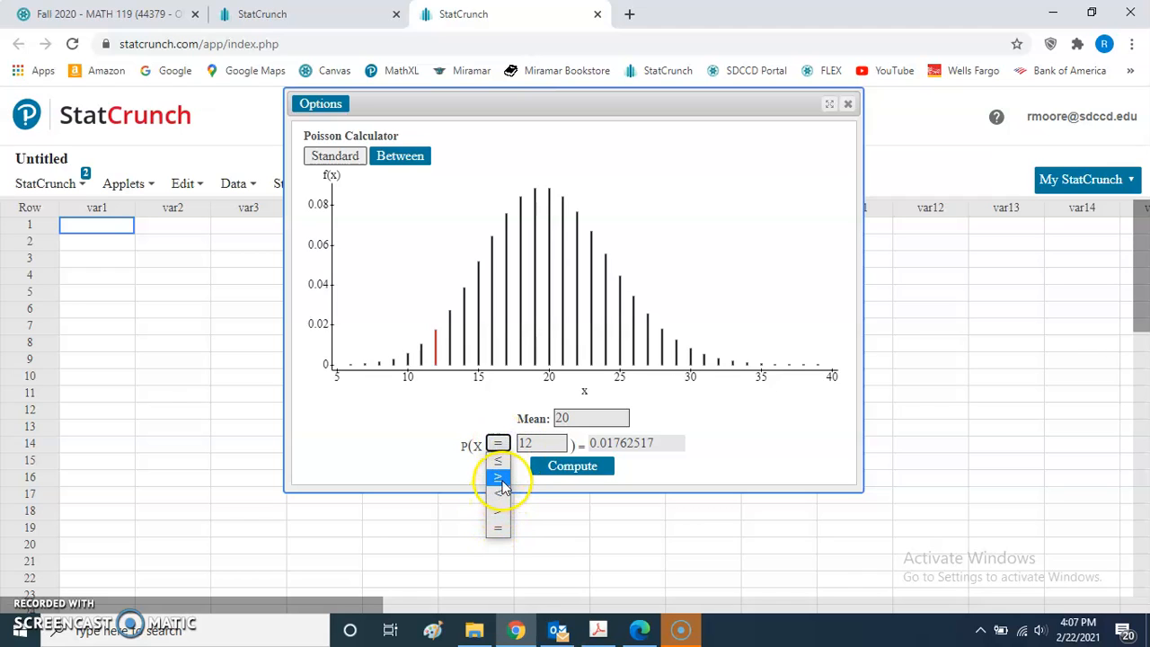
{"action": "left_click", "coordinate": [410, 461]}
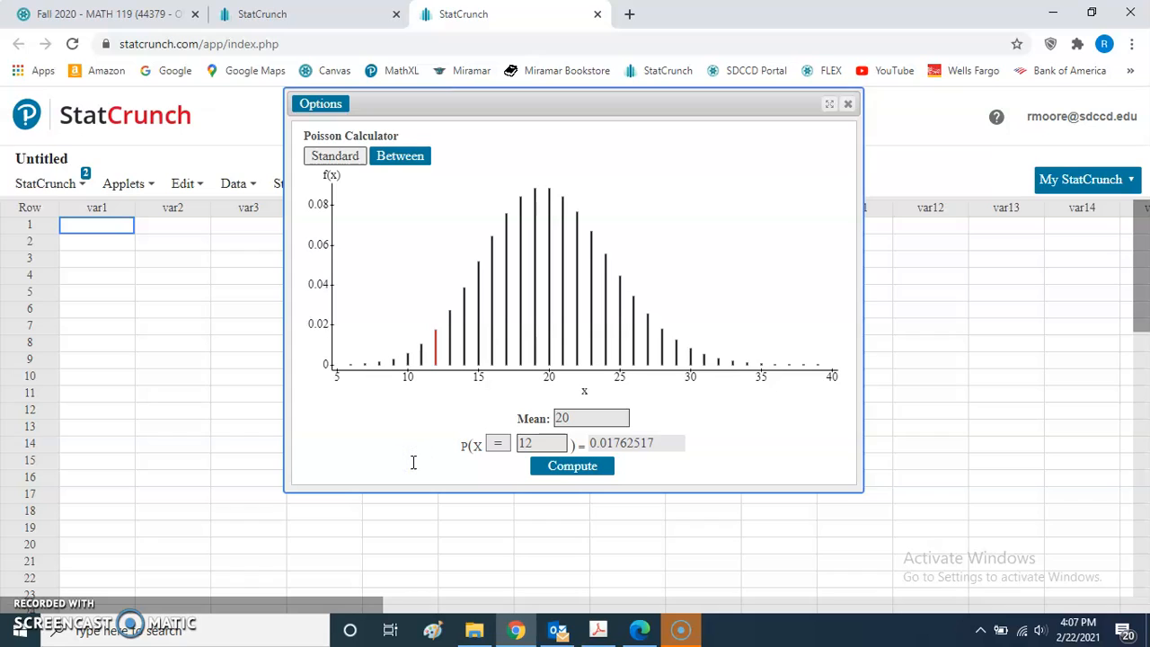
{"action": "left_click", "coordinate": [403, 433]}
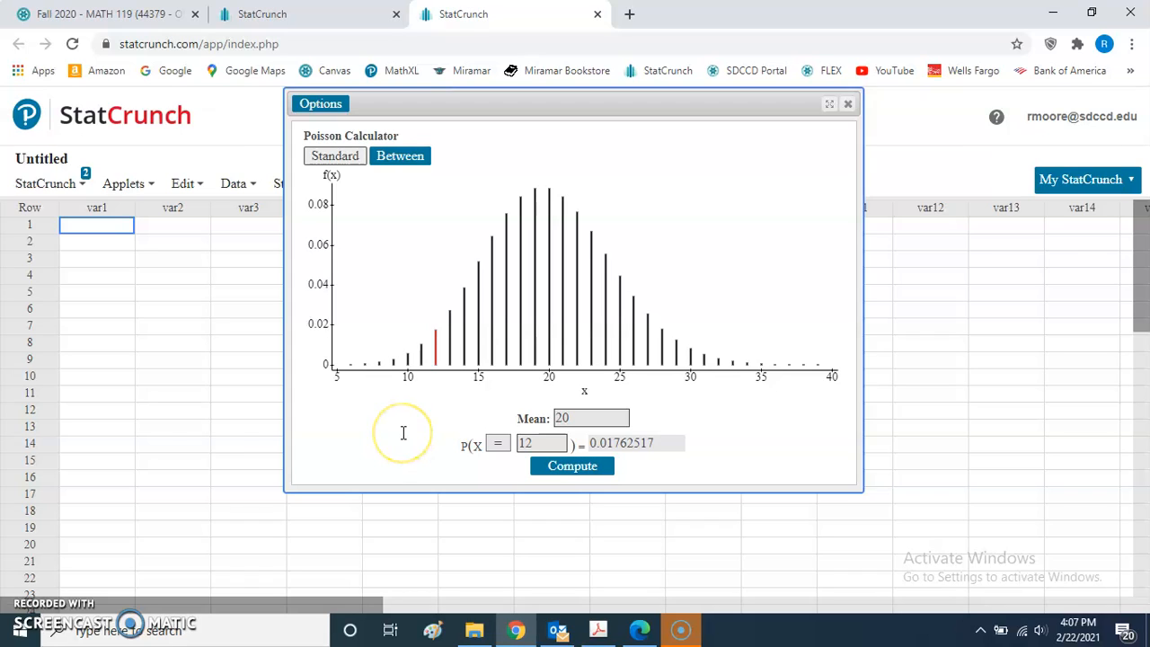